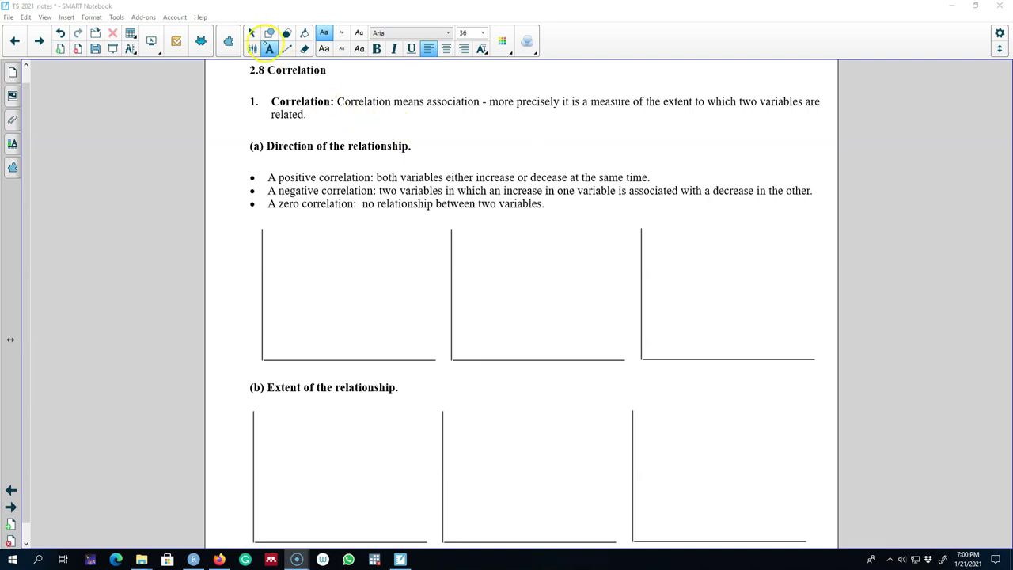
- With the red pen, write −1 ≤ cov(x, y) ≤ +1 beneath the Correlation definition
left_click(252, 48)
left_click_drag(530, 119, 529, 125)
left_click_drag(544, 119, 562, 114)
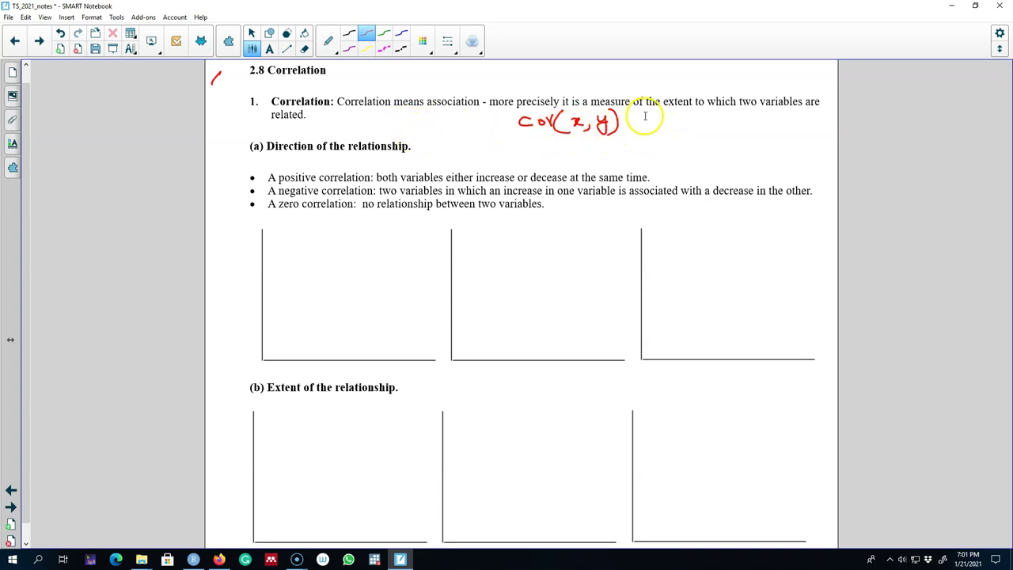
left_click_drag(632, 127, 651, 127)
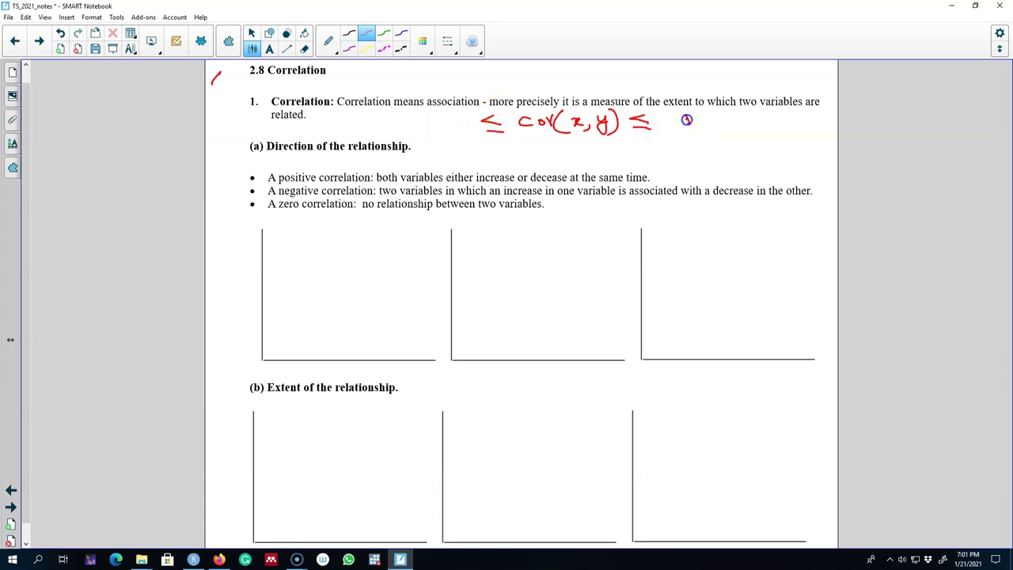
left_click_drag(705, 114, 707, 128)
left_click_drag(421, 121, 434, 122)
left_click_drag(446, 111, 447, 129)
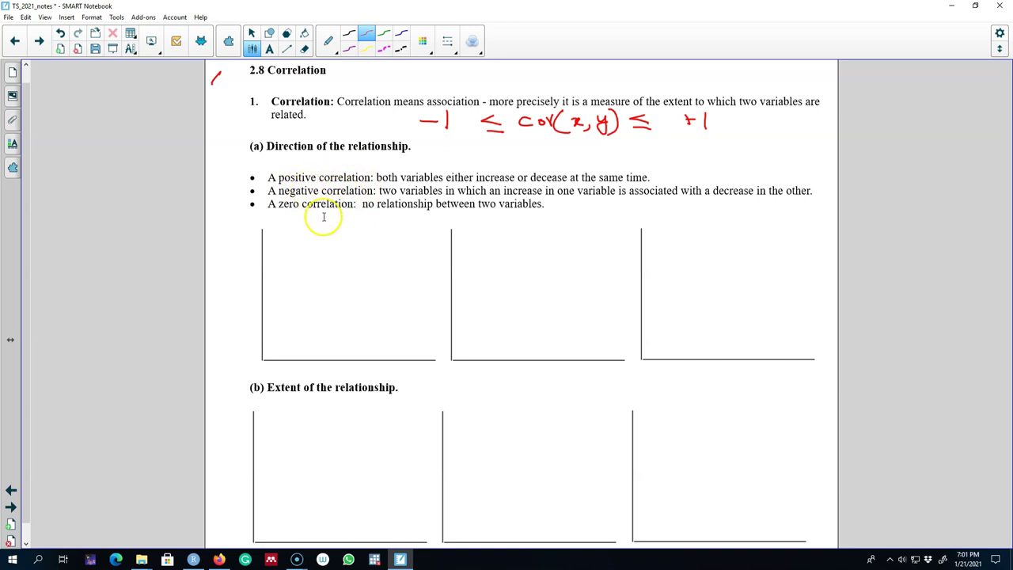
- Label the axes x and y and draw a red rising line with a guide, values 2, 3, and arrows
left_click_drag(241, 228, 248, 232)
left_click_drag(623, 220, 625, 229)
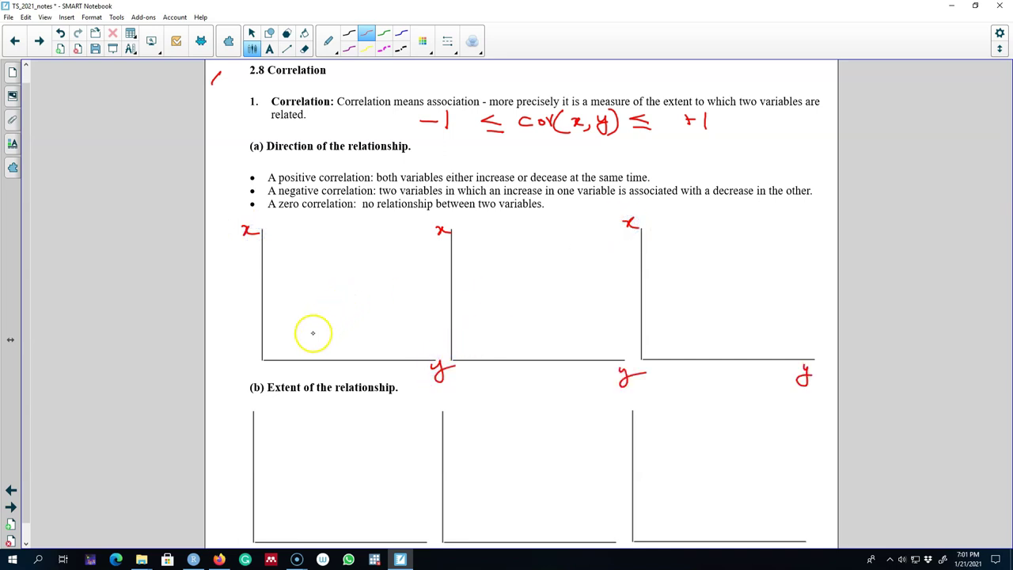
left_click_drag(281, 336, 414, 242)
left_click_drag(263, 294, 349, 292)
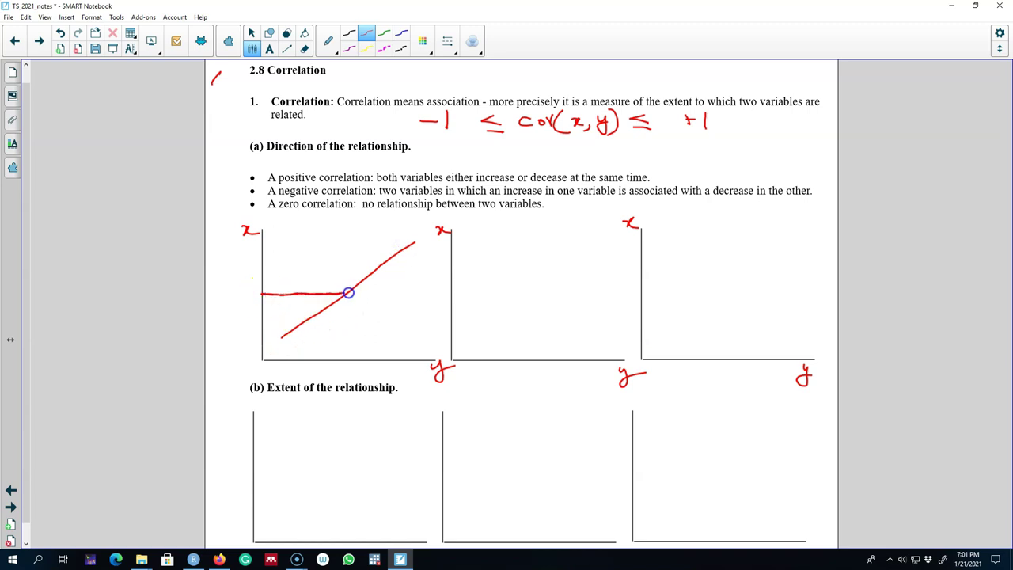
left_click_drag(335, 375, 348, 382)
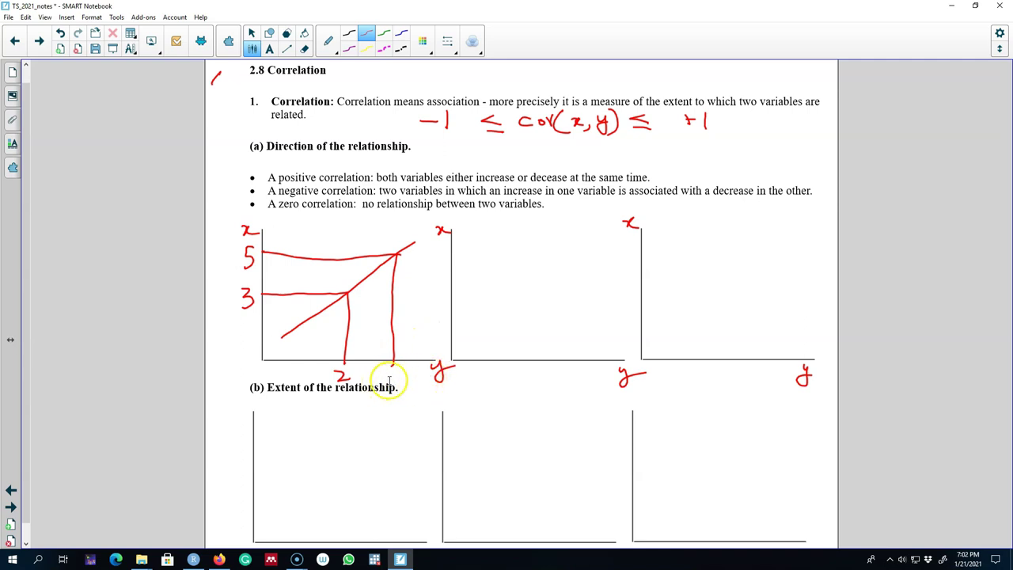
mouse_move(390, 369)
left_mouse_down()
mouse_move(401, 377)
mouse_move(391, 386)
left_mouse_up()
left_click_drag(295, 289, 295, 262)
left_click_drag(353, 343, 388, 339)
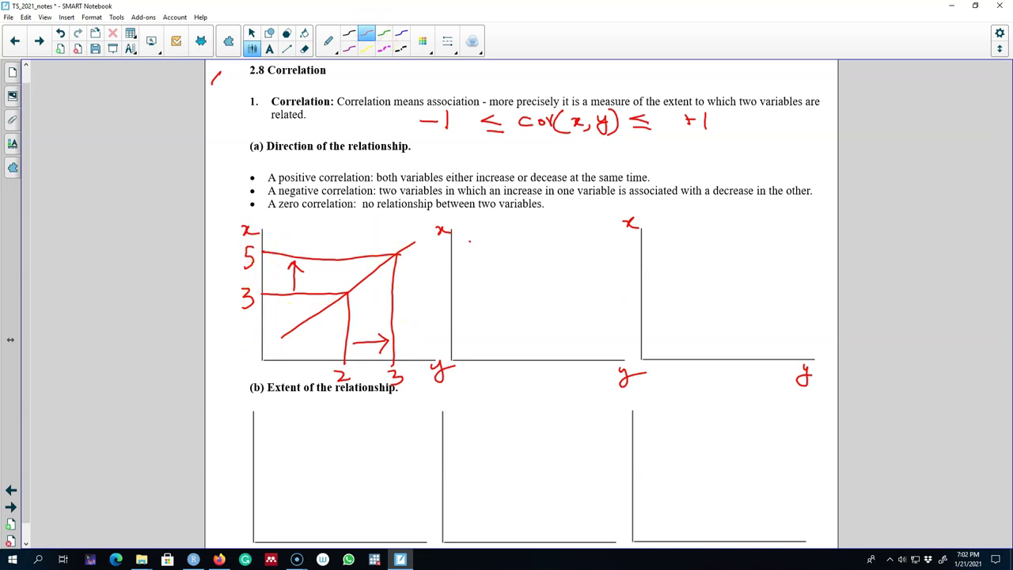
- Add blue down and left arrows opposite the red ones in the first graph
left_click(402, 33)
left_click_drag(320, 264, 320, 295)
left_click_drag(312, 281, 331, 281)
left_click_drag(386, 325, 346, 332)
left_click_drag(361, 323, 361, 339)
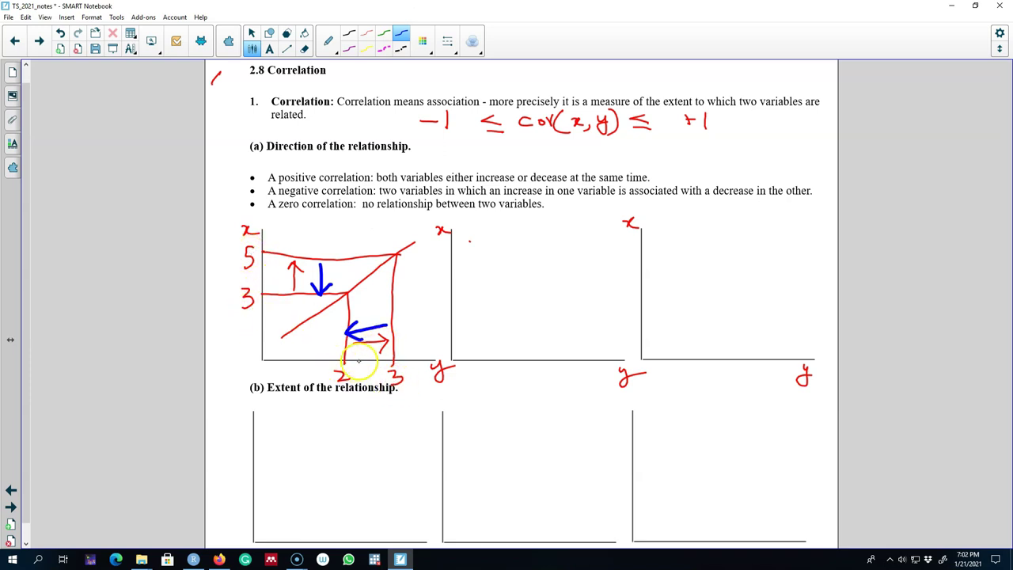
- Write 'Positive correlation' above the first graph and 'negative' above the second
left_click_drag(304, 228, 307, 223)
left_click_drag(315, 218, 314, 219)
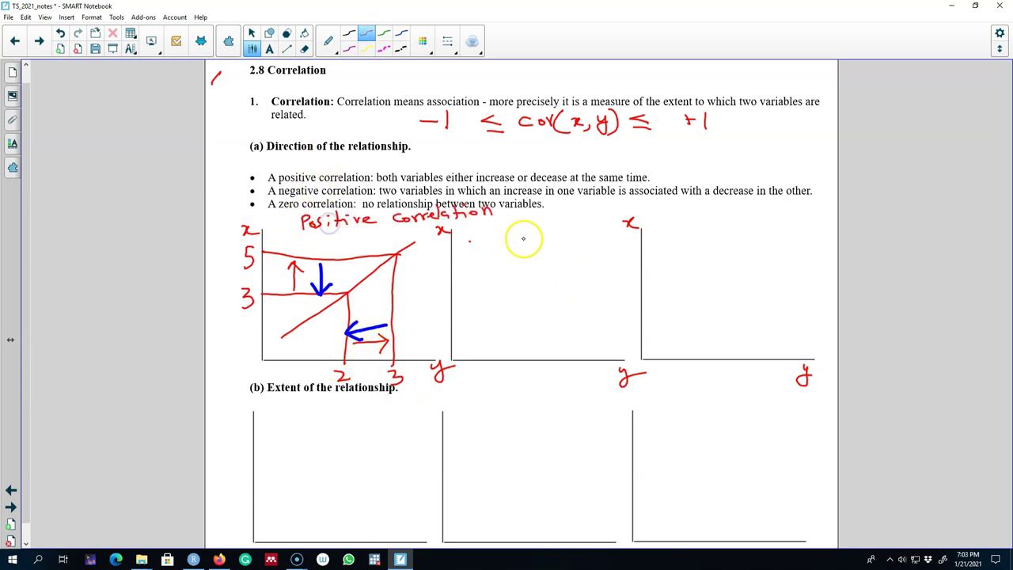
left_click(508, 232)
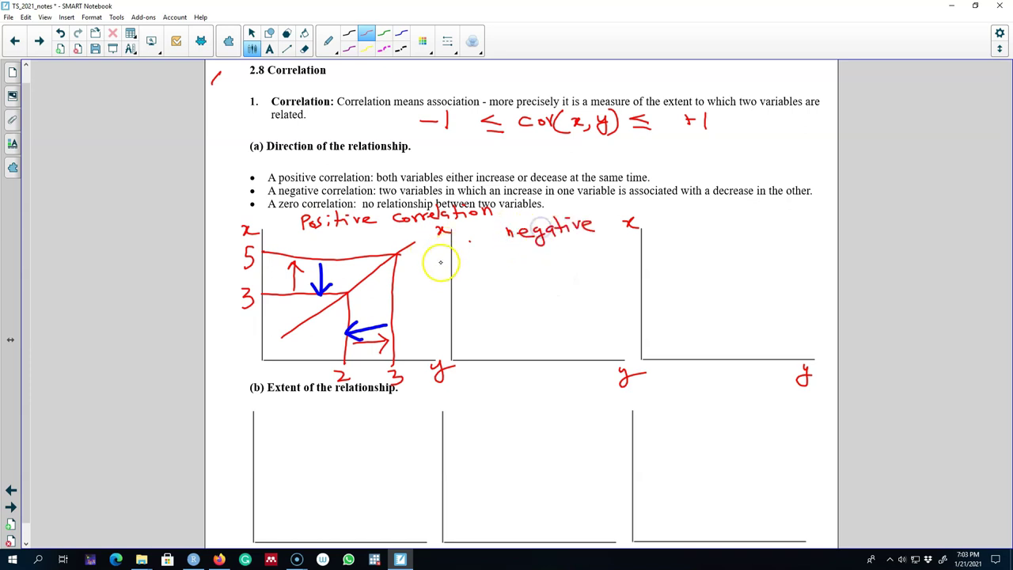
- Sketch a falling curve in the negative graph with dotted guides, values 2, 3, 5, and arrows
left_click_drag(475, 247, 595, 353)
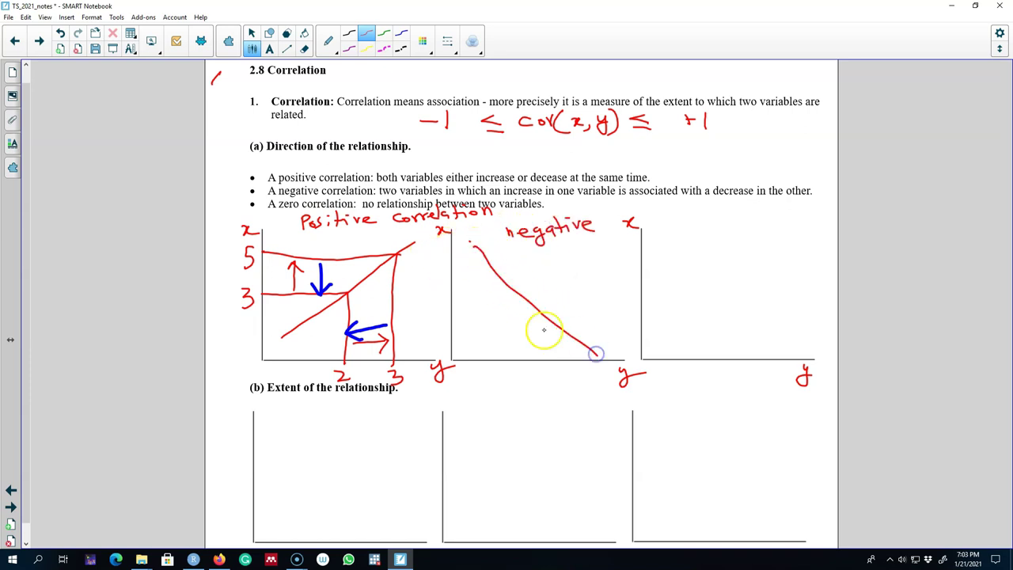
left_click_drag(450, 267, 480, 266)
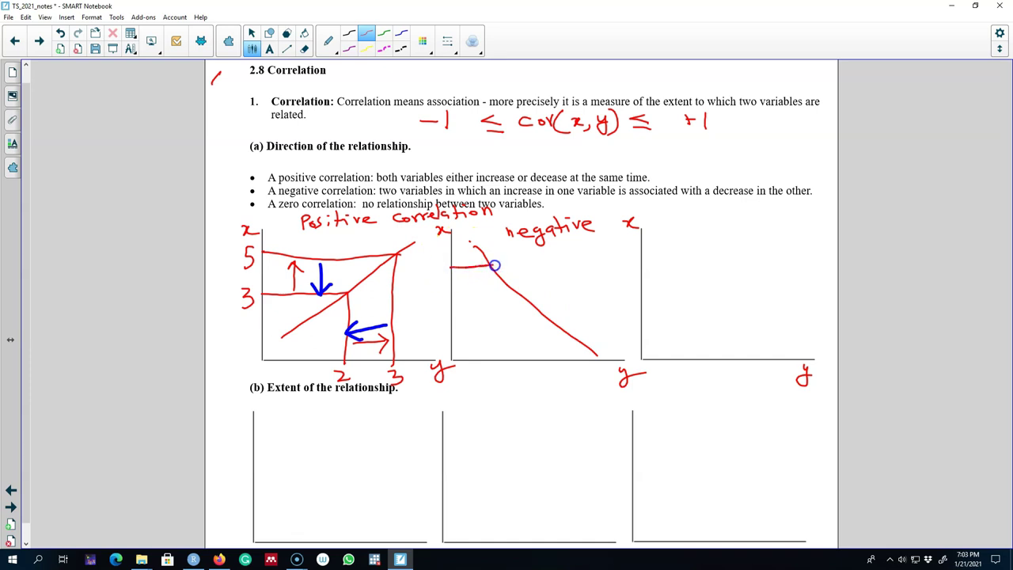
left_click_drag(491, 333, 489, 364)
mouse_move(460, 330)
left_mouse_down()
mouse_move(506, 377)
mouse_move(433, 314)
mouse_move(432, 341)
left_mouse_up()
left_click_drag(433, 266, 433, 273)
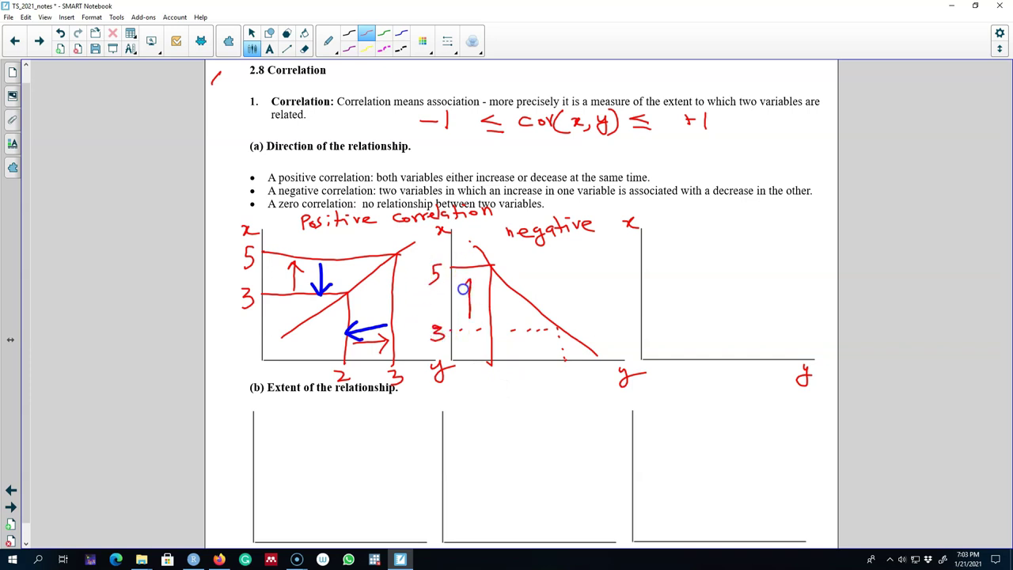
left_click_drag(485, 353, 496, 354)
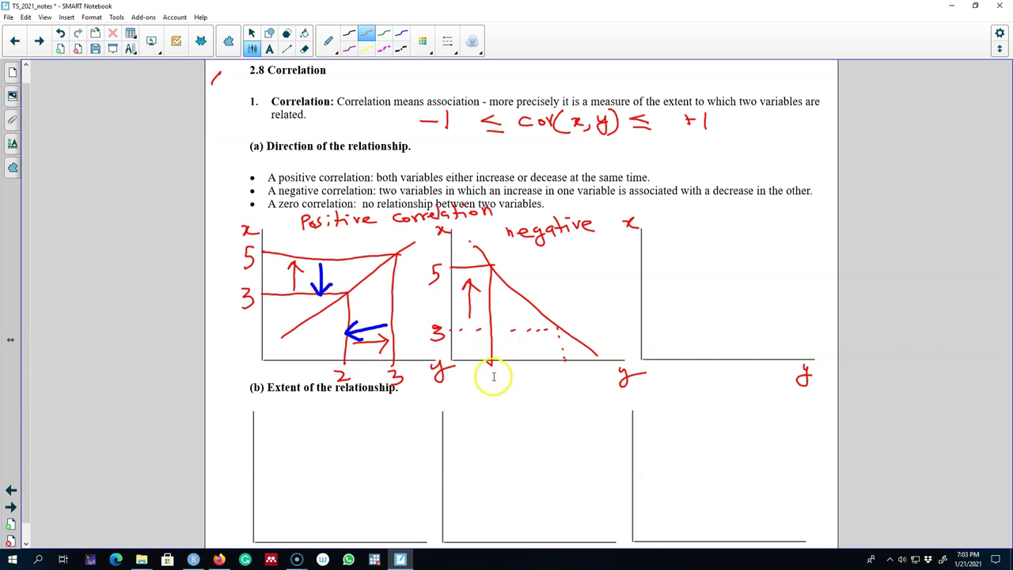
left_click_drag(557, 375, 557, 385)
left_click_drag(552, 348, 495, 347)
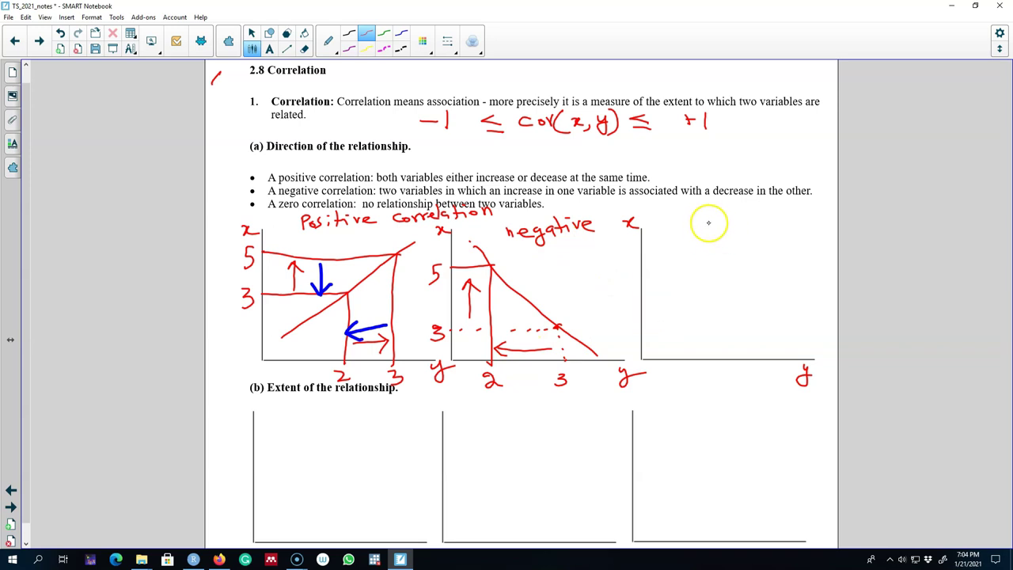
- Write 'zero corr' above the third graph and scatter ten random red dots inside it
left_click_drag(704, 224, 756, 225)
left_click_drag(776, 225, 813, 223)
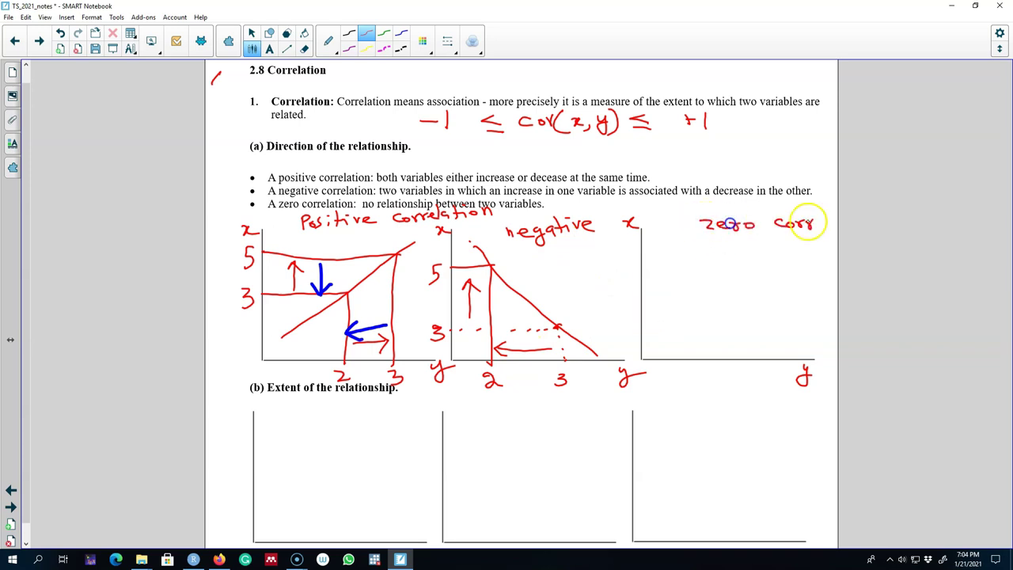
left_click(673, 312)
left_click(678, 275)
left_click(712, 287)
left_click(765, 270)
left_click(779, 288)
left_click(779, 313)
left_click(739, 276)
left_click(705, 272)
left_click(691, 280)
left_click(700, 321)
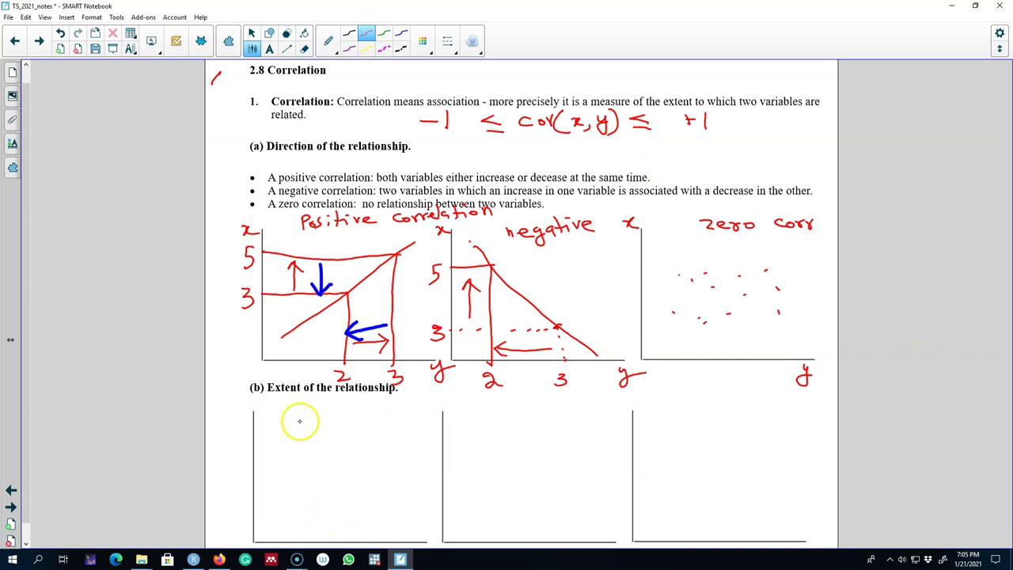
- Write r = +1 over the first extent graph, mark three points on a rising line, and label axes x, y
left_click_drag(296, 405, 306, 406)
left_click_drag(312, 409, 323, 406)
left_click_drag(314, 414, 324, 412)
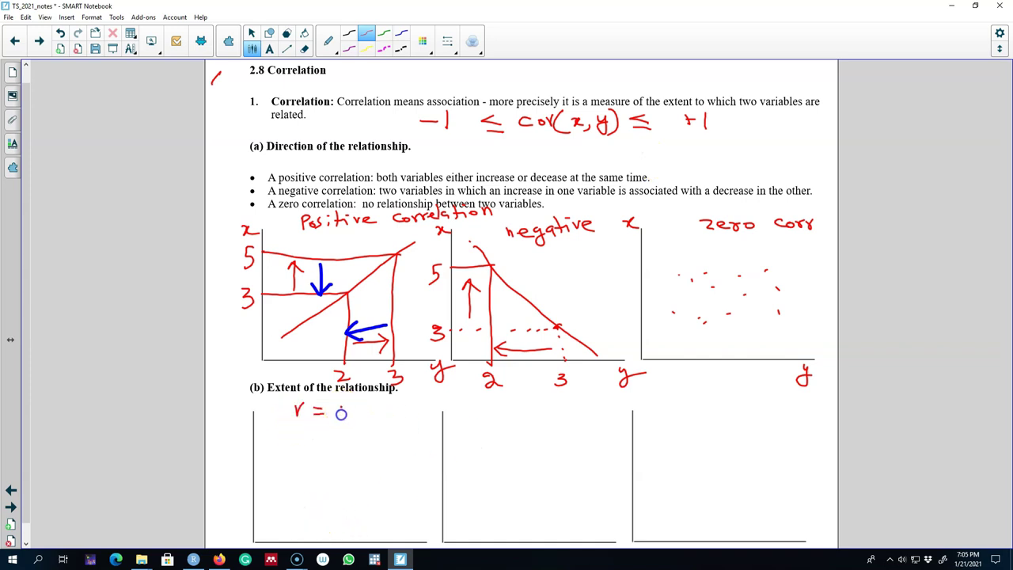
left_click_drag(366, 401, 367, 414)
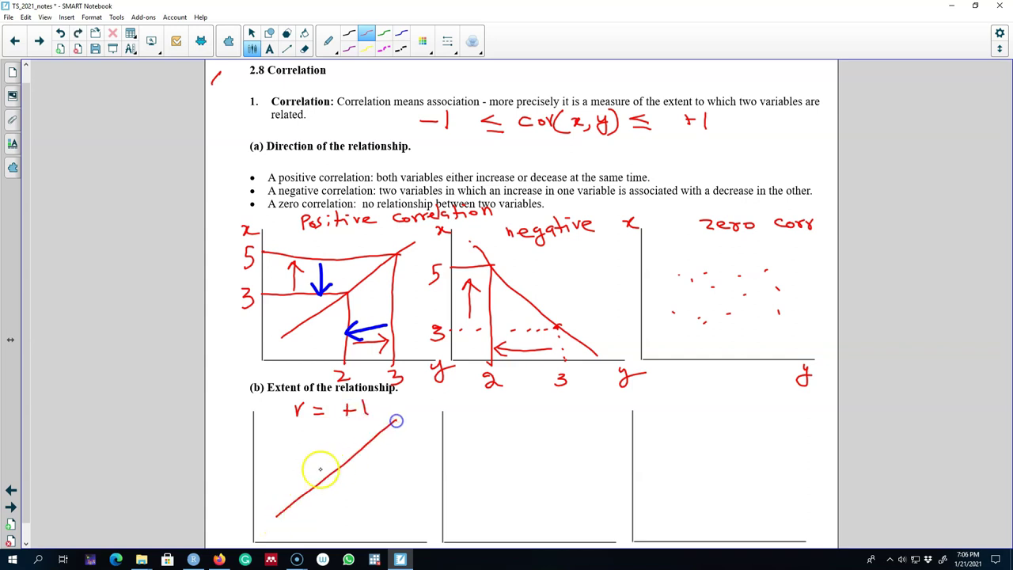
left_click(299, 498)
left_click(333, 471)
left_click(370, 441)
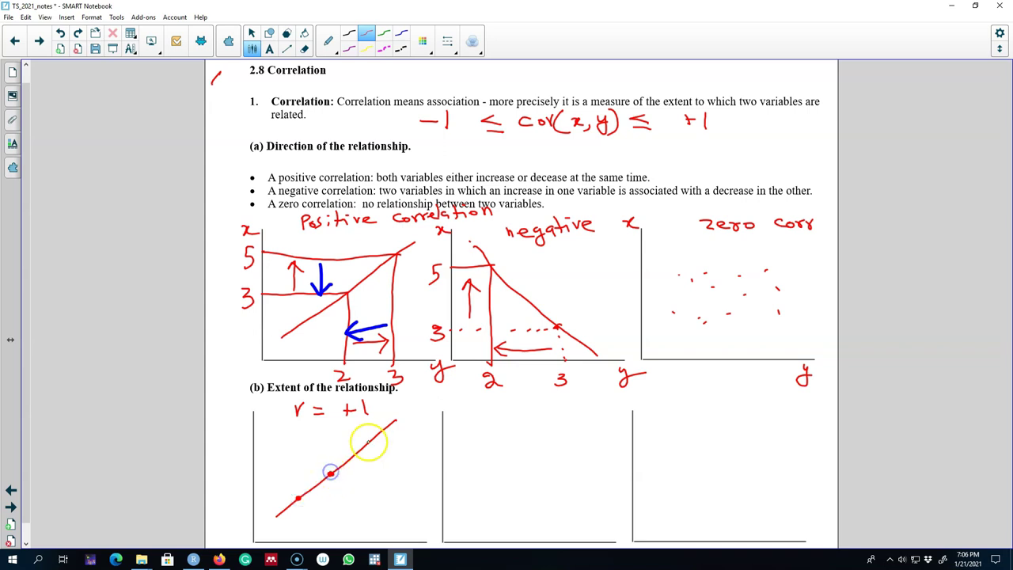
left_click_drag(236, 416, 242, 420)
left_click_drag(425, 523, 428, 544)
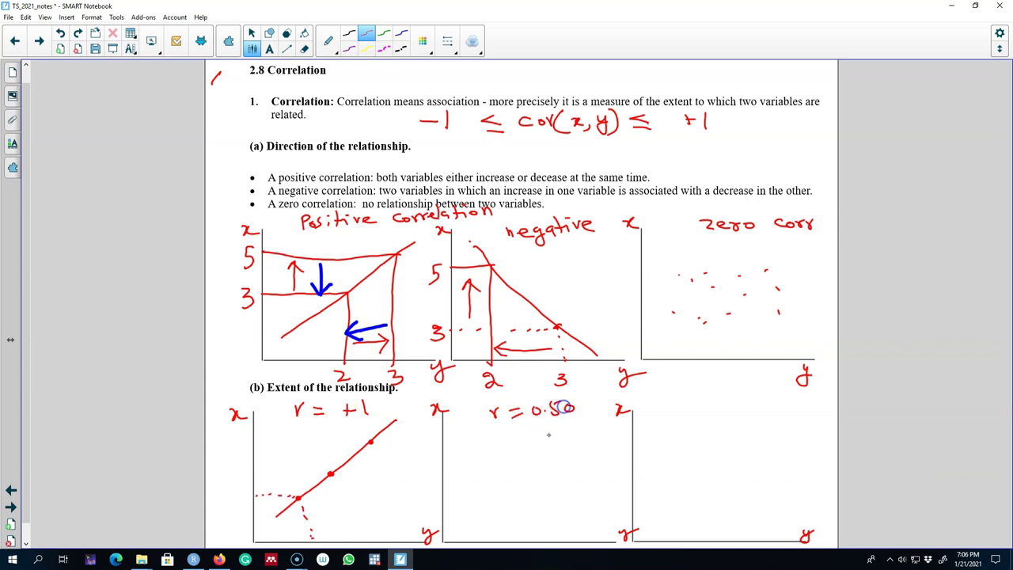
- Scatter five dots in the r = 0.50 graph and draw a rising trend line through them
left_click(508, 506)
left_click(519, 493)
left_click(525, 472)
left_click(539, 483)
left_click(538, 453)
mouse_move(606, 405)
left_mouse_down()
mouse_move(516, 448)
mouse_move(485, 475)
left_mouse_up()
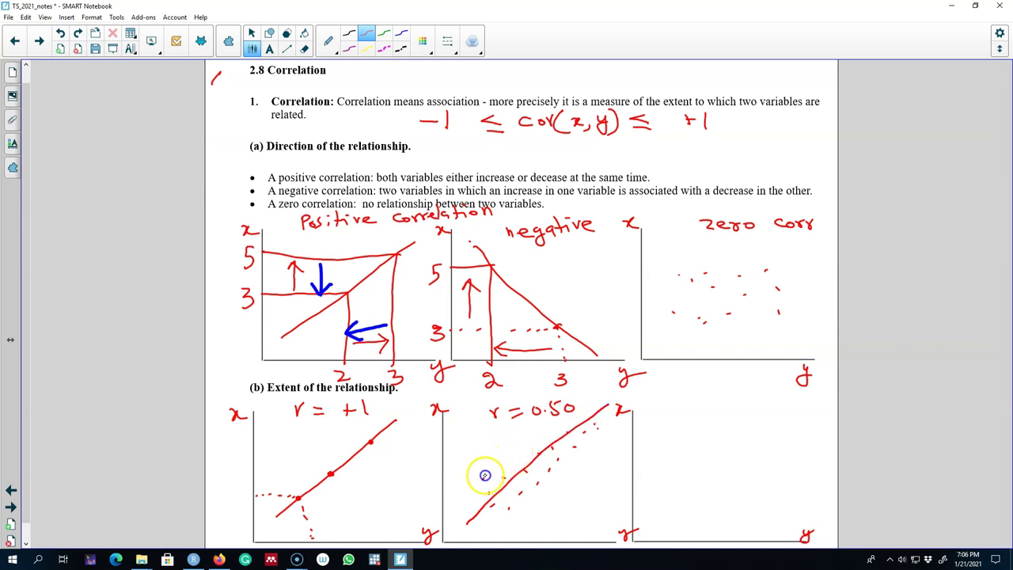
- Scatter seven dots in the r = 0 graph around a nearly flat line
left_click(702, 438)
left_click(713, 468)
left_click(719, 474)
left_click(739, 435)
left_click(745, 458)
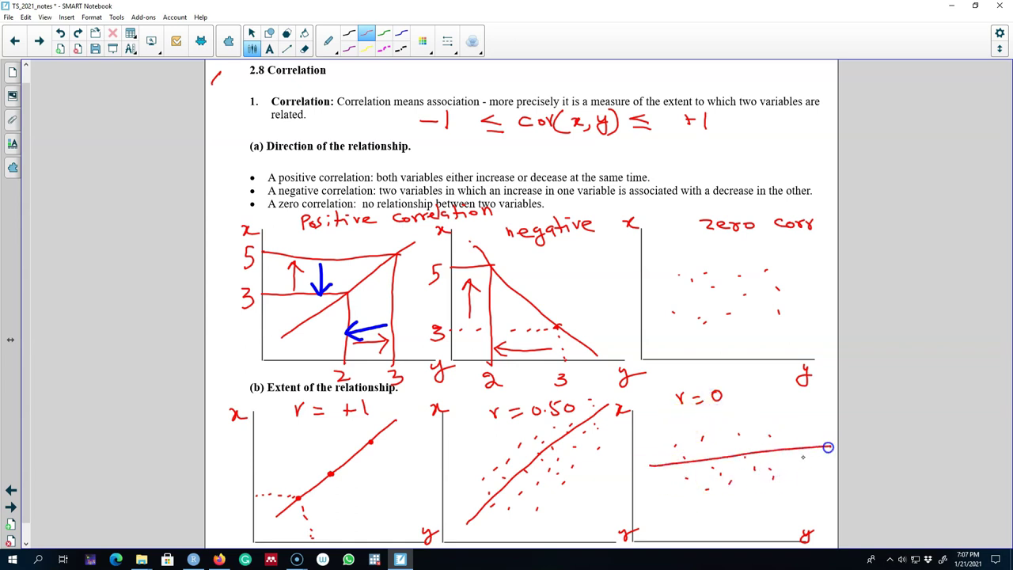
left_click_drag(655, 459, 836, 455)
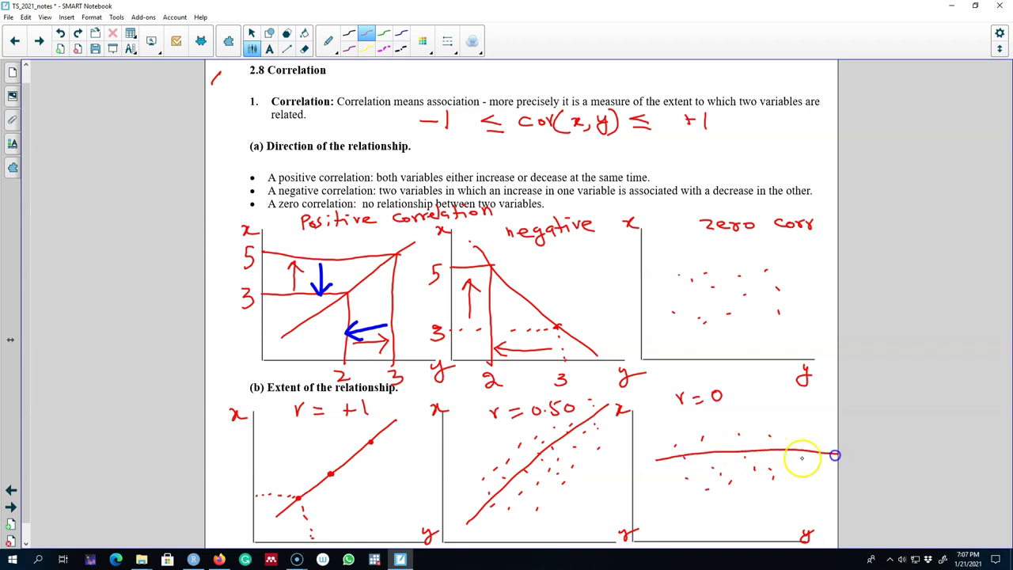
left_click(787, 472)
left_click(785, 436)
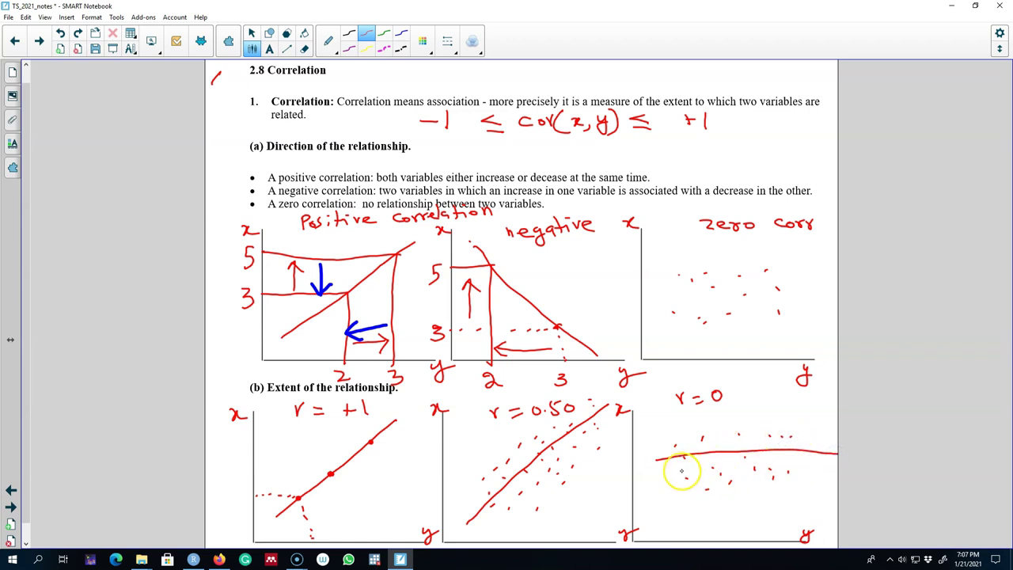